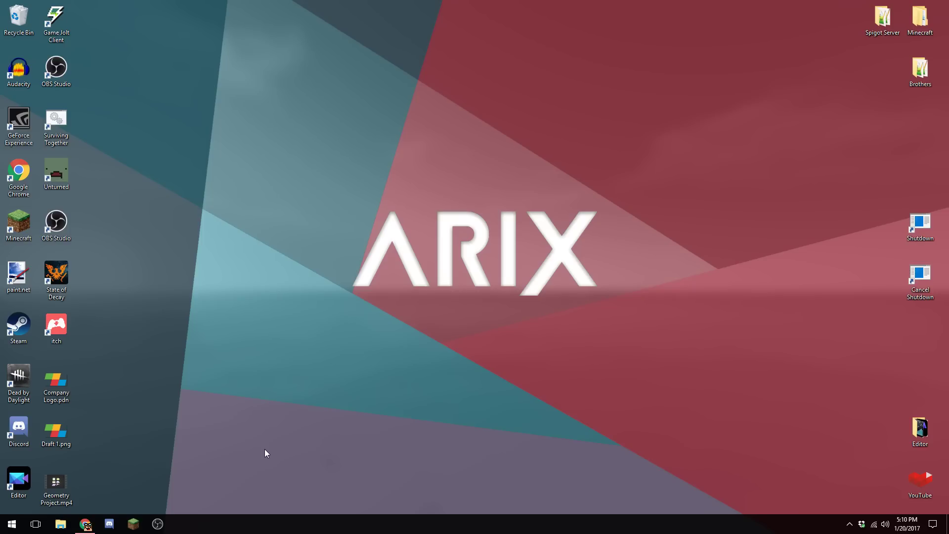
Step: Download spigot-1.11.2.jar from getspigotmc.org in Chrome and drop it onto the desktop
{"action": "left_click", "coordinate": [85, 524]}
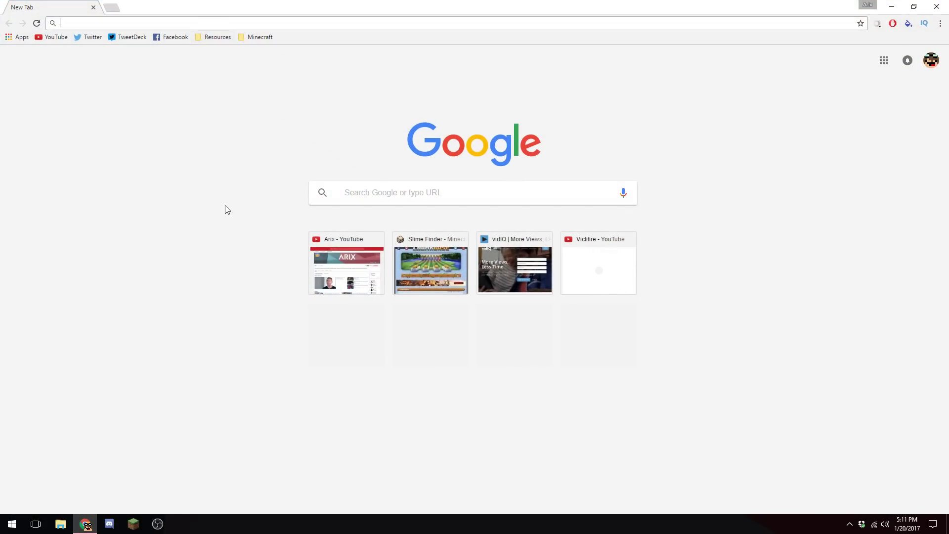
{"action": "type", "text": "getspigotmc."}
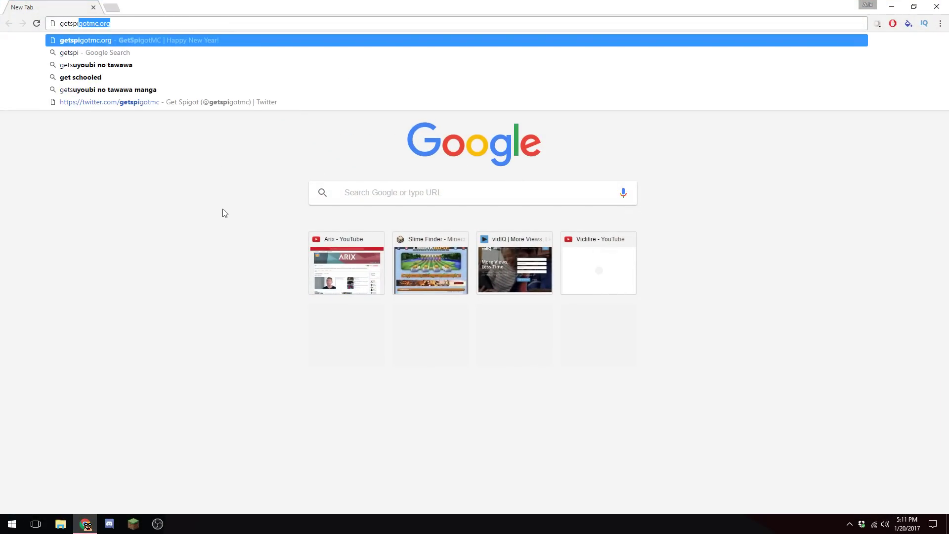
{"action": "type", "text": "org"}
{"action": "key", "text": "Return"}
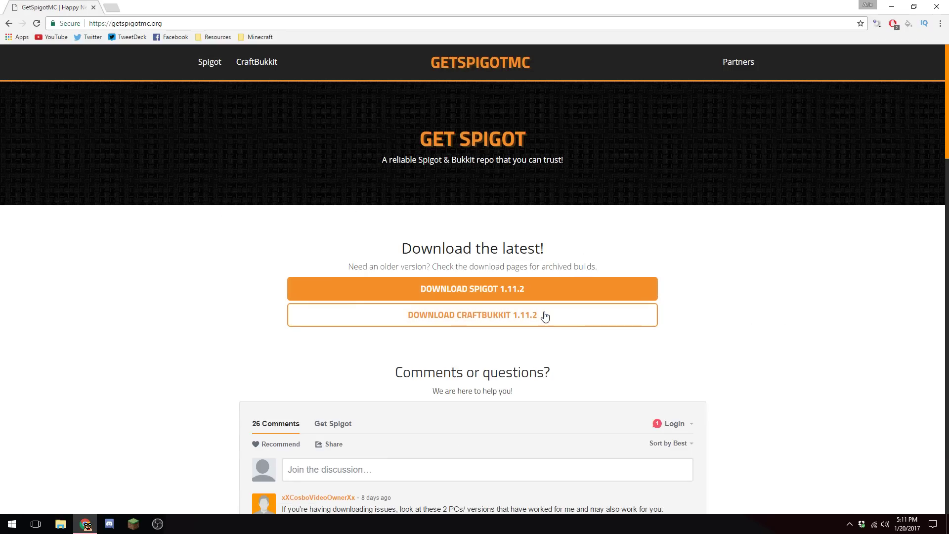
{"action": "left_click", "coordinate": [534, 289]}
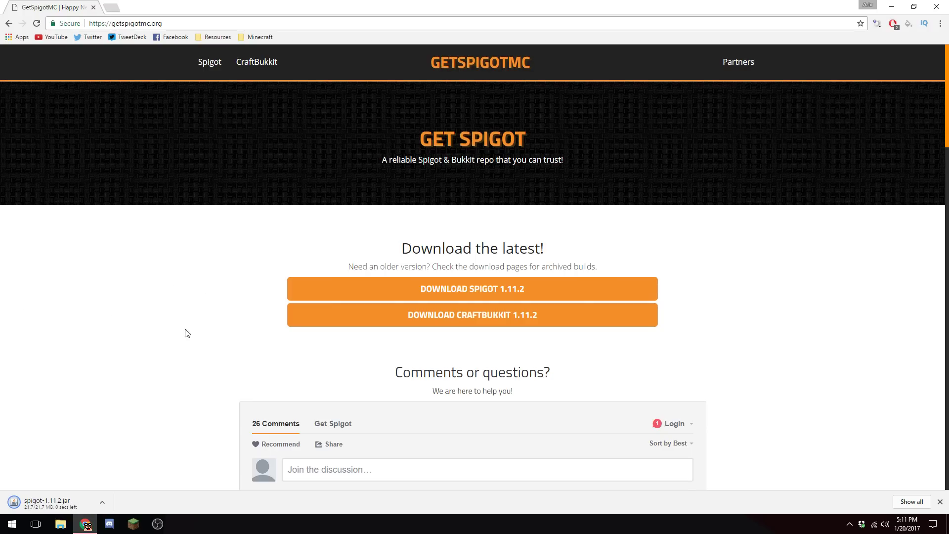
{"action": "left_click", "coordinate": [176, 502]}
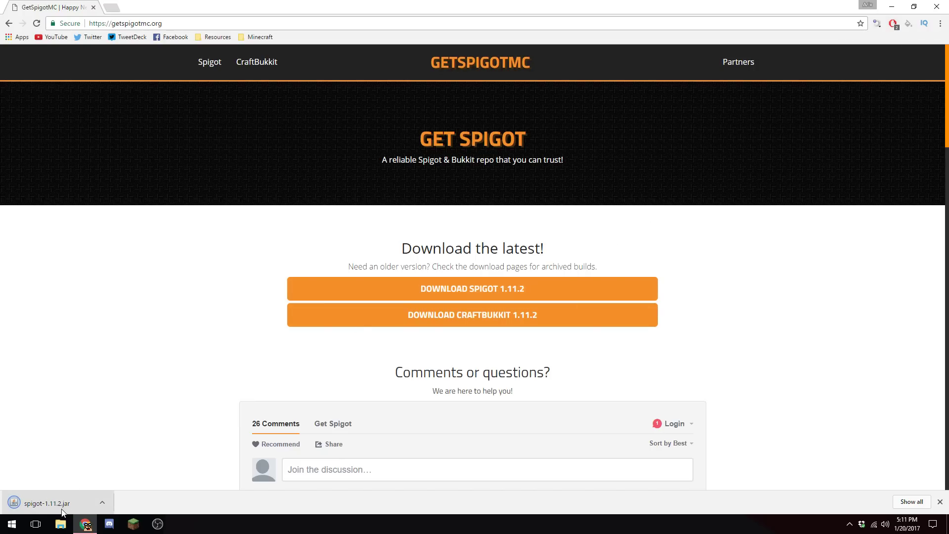
{"action": "left_click_drag", "start_coordinate": [55, 503], "coordinate": [548, 341]}
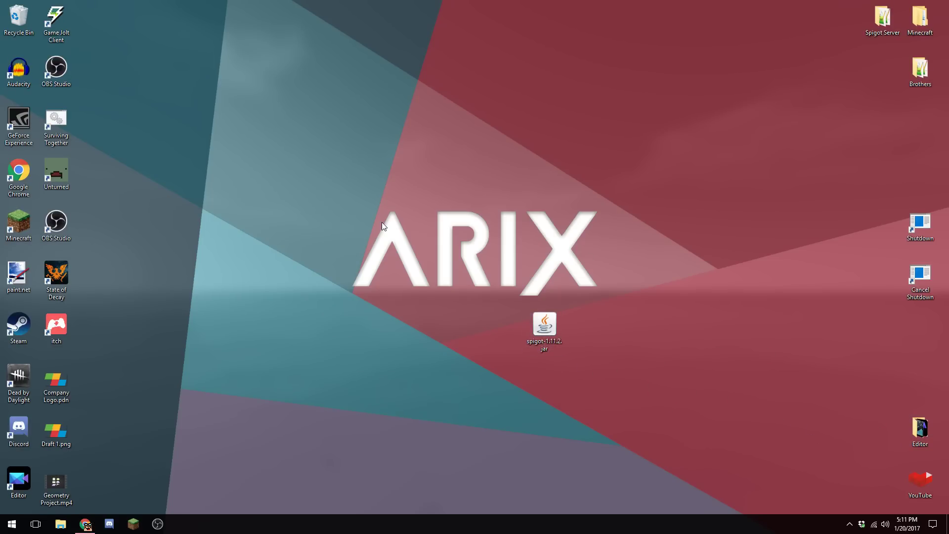
Step: Create an empty folder named Spigot on the desktop beside the jar
{"action": "right_click", "coordinate": [406, 333]}
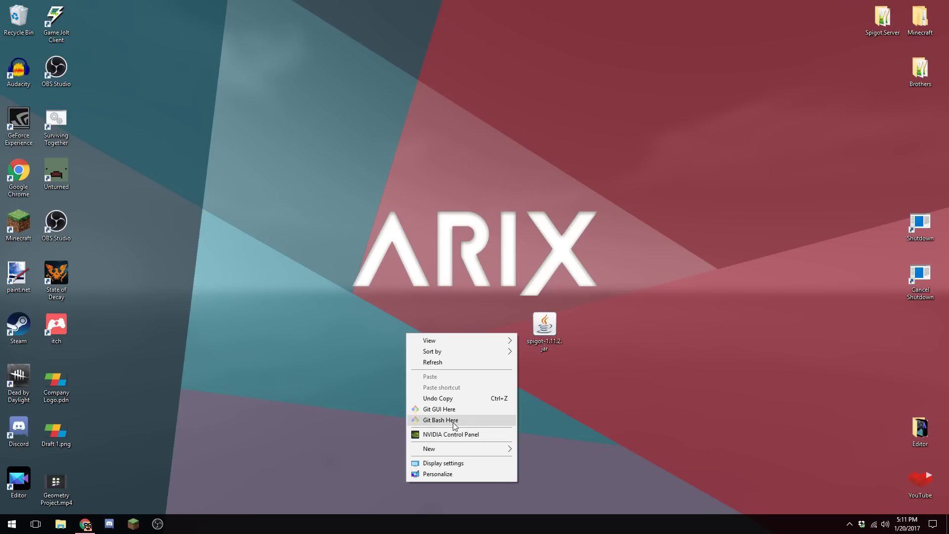
{"action": "left_click", "coordinate": [531, 447]}
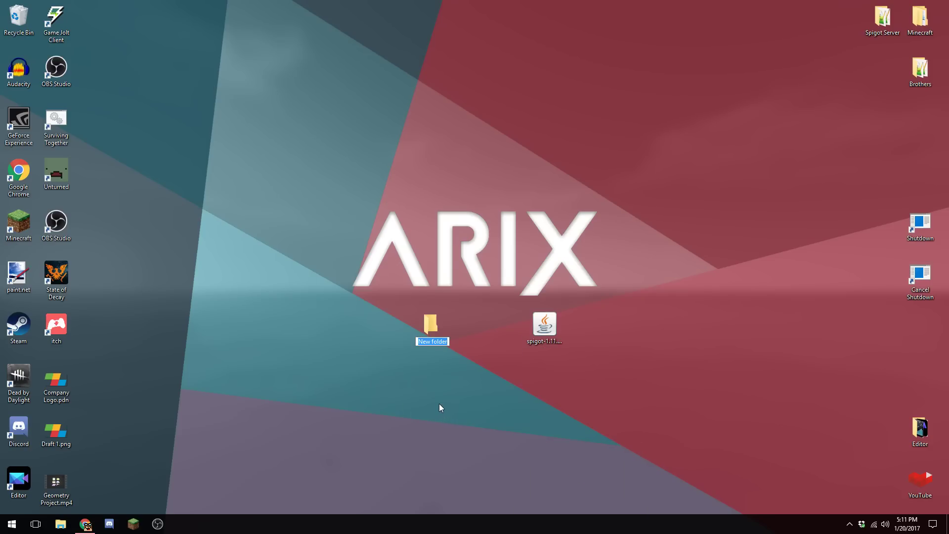
{"action": "type", "text": "Spigot"}
{"action": "key", "text": "Return"}
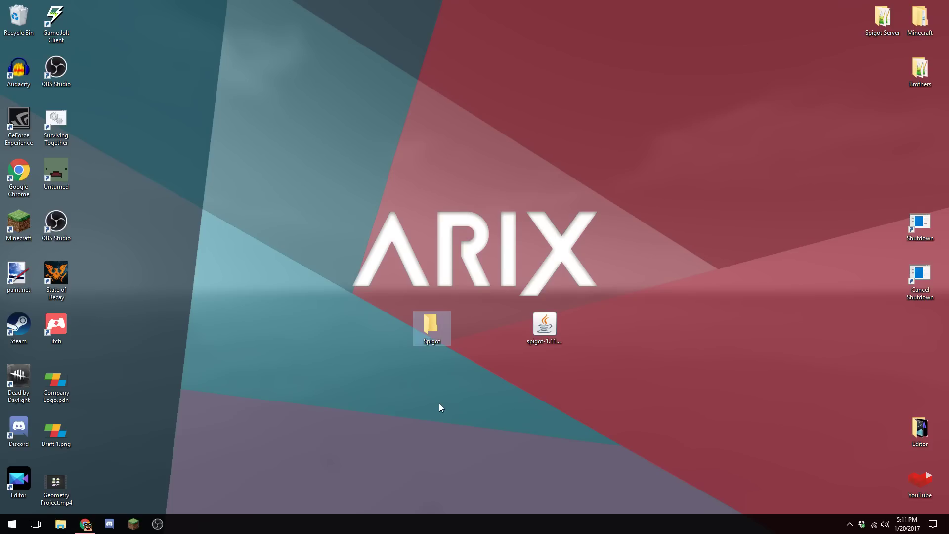
{"action": "left_click", "coordinate": [440, 405]}
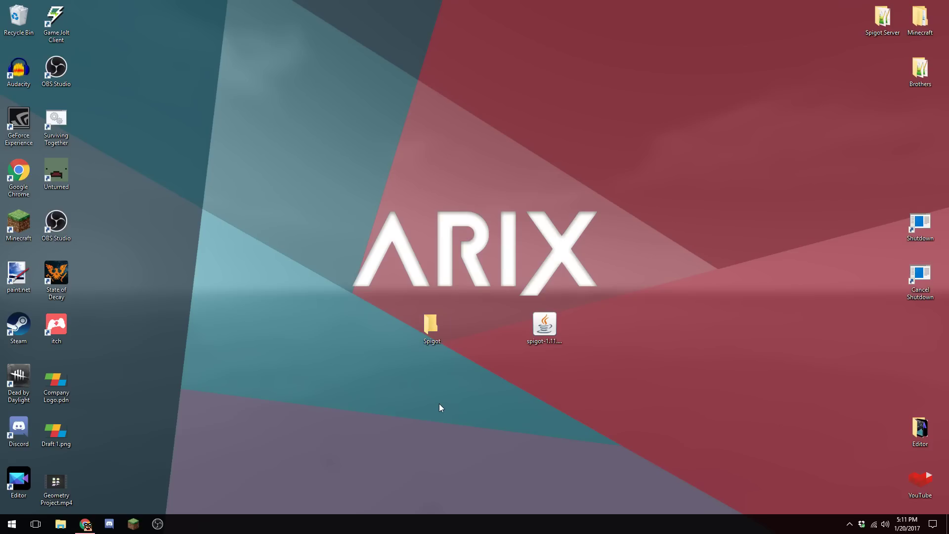
Step: Open the Spigot folder and move spigot-1.11.2.jar into it
{"action": "double_click", "coordinate": [431, 326]}
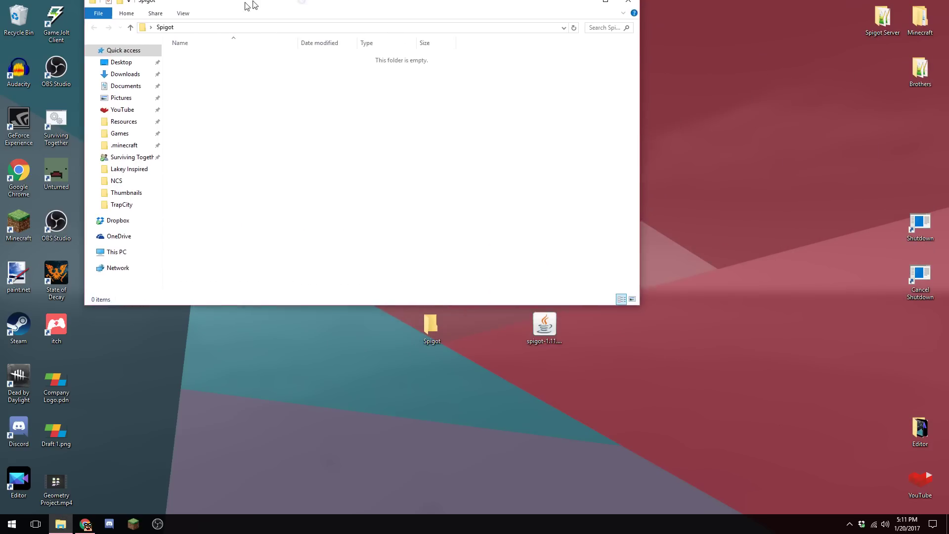
{"action": "left_click_drag", "start_coordinate": [250, 5], "coordinate": [553, 23]}
{"action": "left_click_drag", "start_coordinate": [541, 337], "coordinate": [544, 218]}
Step: Rename the jar to spigot.jar by removing the -1.11.2 version suffix
{"action": "left_click", "coordinate": [507, 77]}
{"action": "left_click", "coordinate": [514, 78]}
{"action": "left_click", "coordinate": [521, 77]}
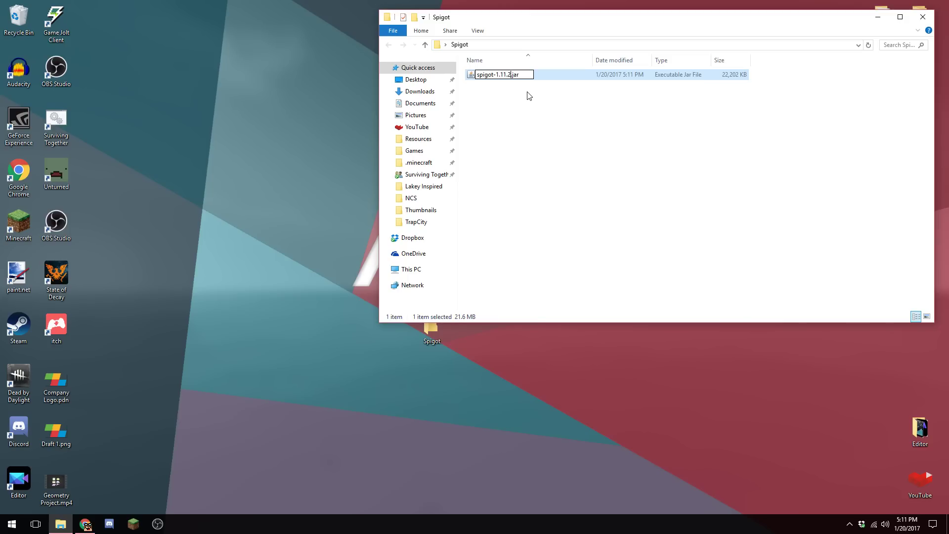
{"action": "key", "text": "BackSpace"}
{"action": "key", "text": "BackSpace"}
{"action": "key", "text": "BackSpace"}
{"action": "key", "text": "BackSpace"}
{"action": "key", "text": "BackSpace"}
{"action": "key", "text": "BackSpace"}
{"action": "key", "text": "BackSpace"}
{"action": "key", "text": "Return"}
{"action": "left_click", "coordinate": [529, 96]}
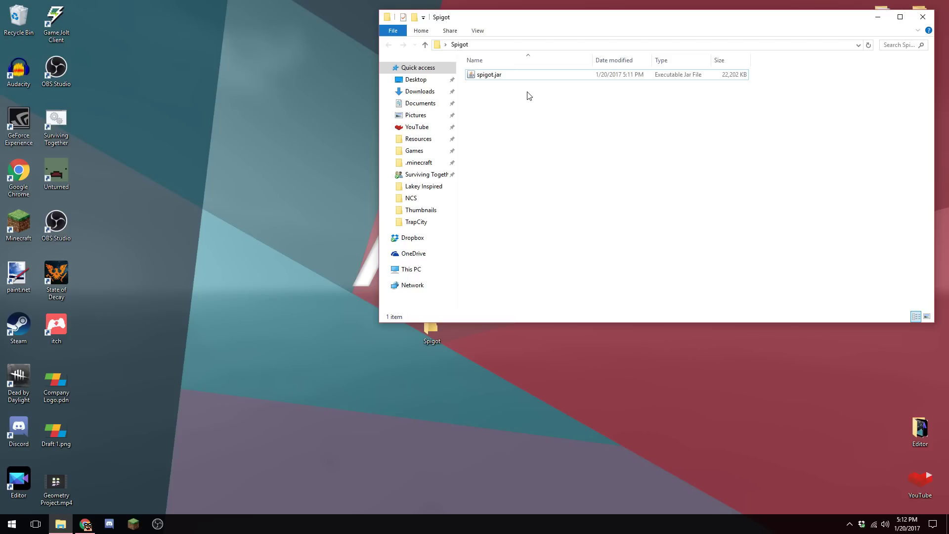
{"action": "left_click", "coordinate": [523, 76]}
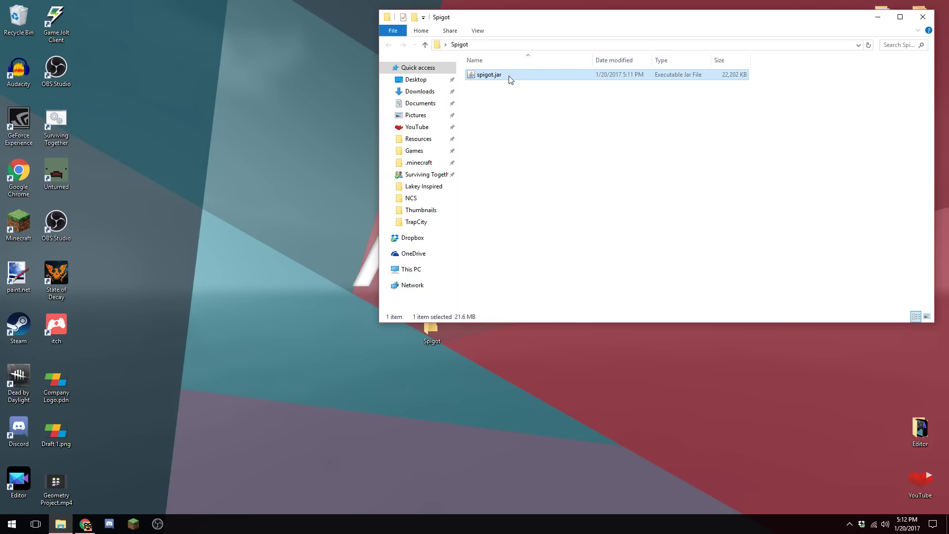
{"action": "key", "text": "F2"}
{"action": "key", "text": "Return"}
{"action": "left_click", "coordinate": [509, 118]}
{"action": "left_click", "coordinate": [509, 73]}
{"action": "key", "text": "F2"}
{"action": "key", "text": "ctrl+a"}
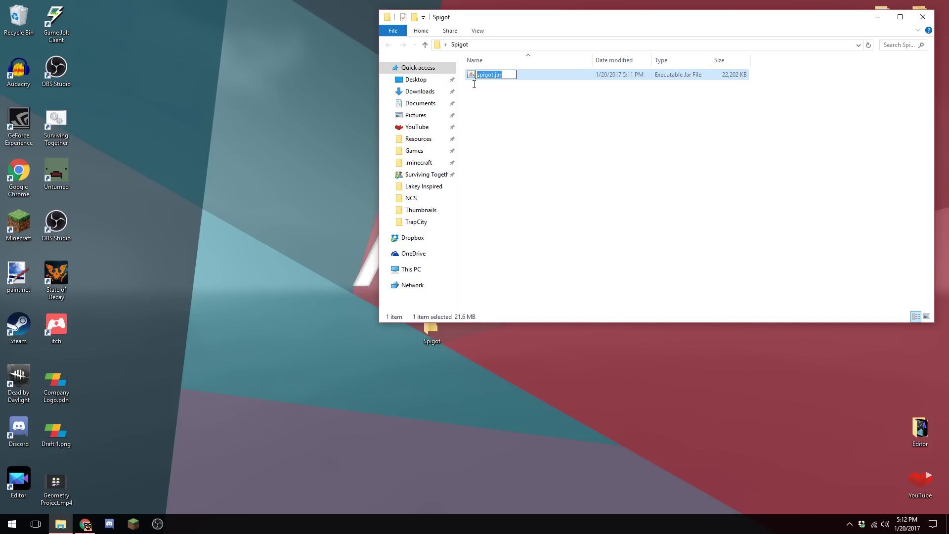
{"action": "type", "text": "spigot"}
{"action": "key", "text": "Return"}
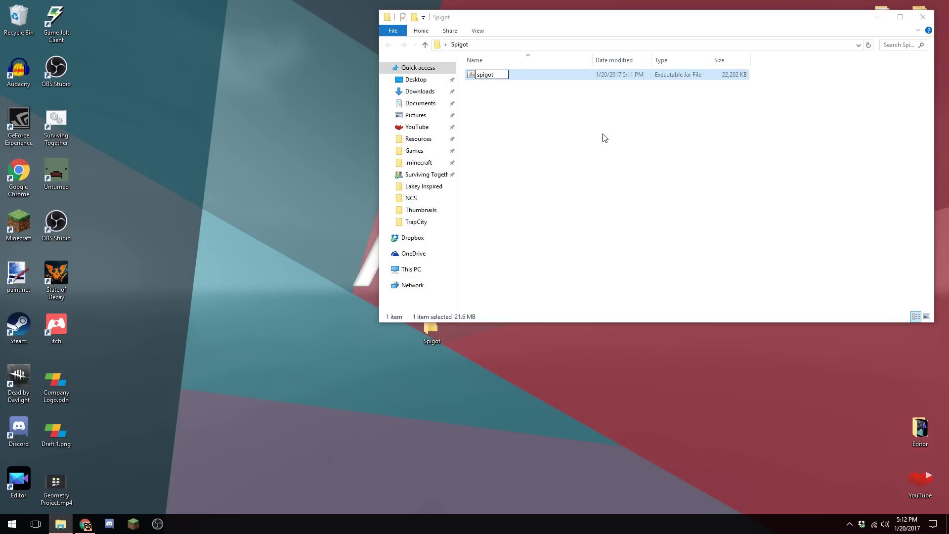
{"action": "key", "text": "Return"}
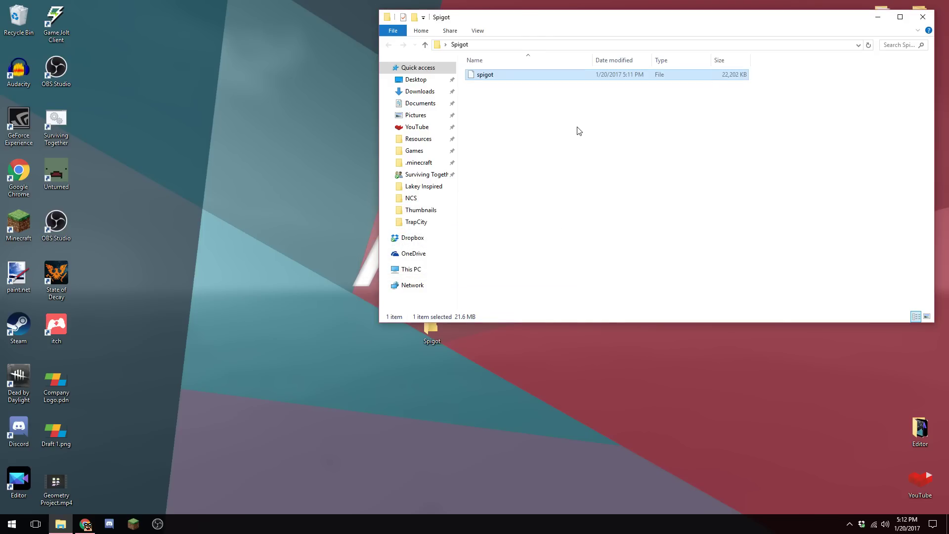
{"action": "left_click", "coordinate": [563, 75]}
{"action": "left_click", "coordinate": [510, 78]}
{"action": "left_click", "coordinate": [500, 75]}
{"action": "type", "text": "."}
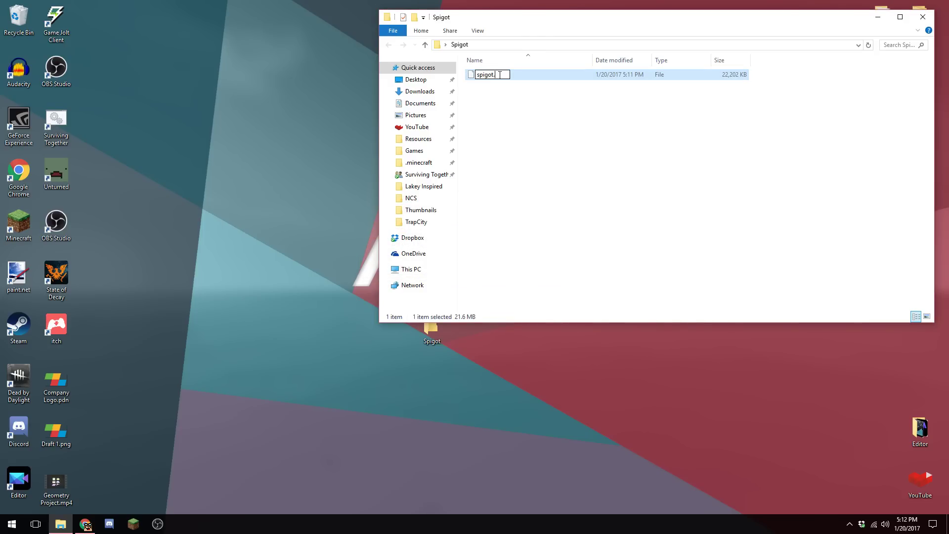
{"action": "type", "text": "jar"}
{"action": "key", "text": "Return"}
{"action": "left_click", "coordinate": [663, 103]}
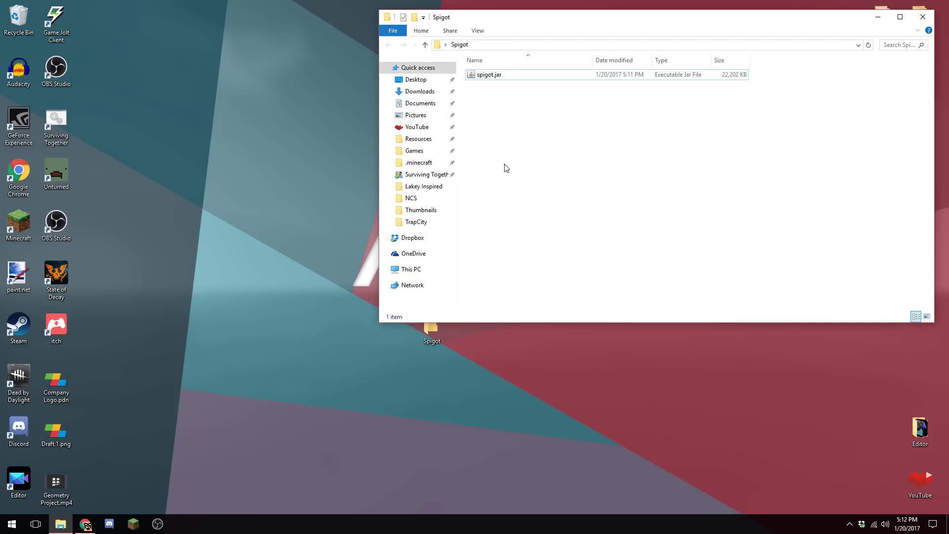
{"action": "left_click", "coordinate": [517, 78]}
Step: Create a new empty text document named start.txt in the Spigot folder
{"action": "right_click", "coordinate": [497, 137]}
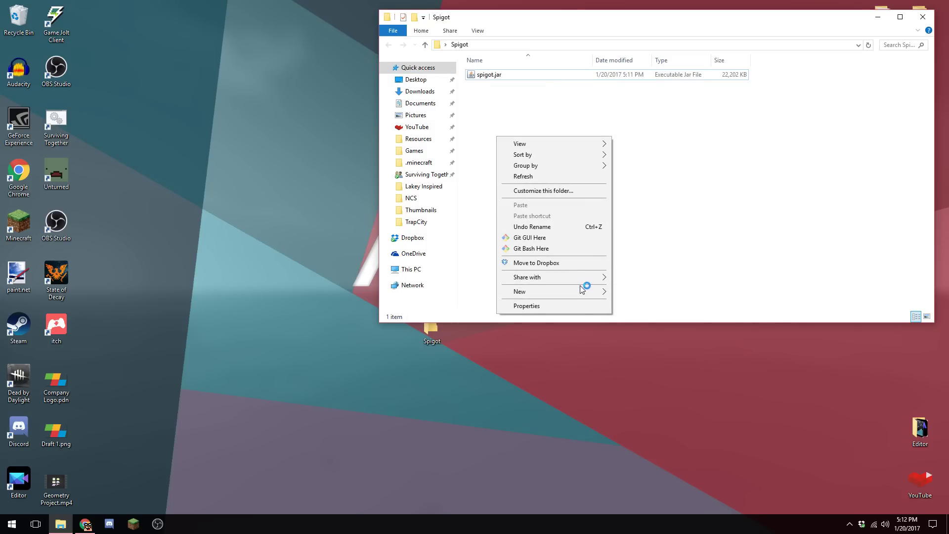
{"action": "mouse_move", "coordinate": [601, 292]}
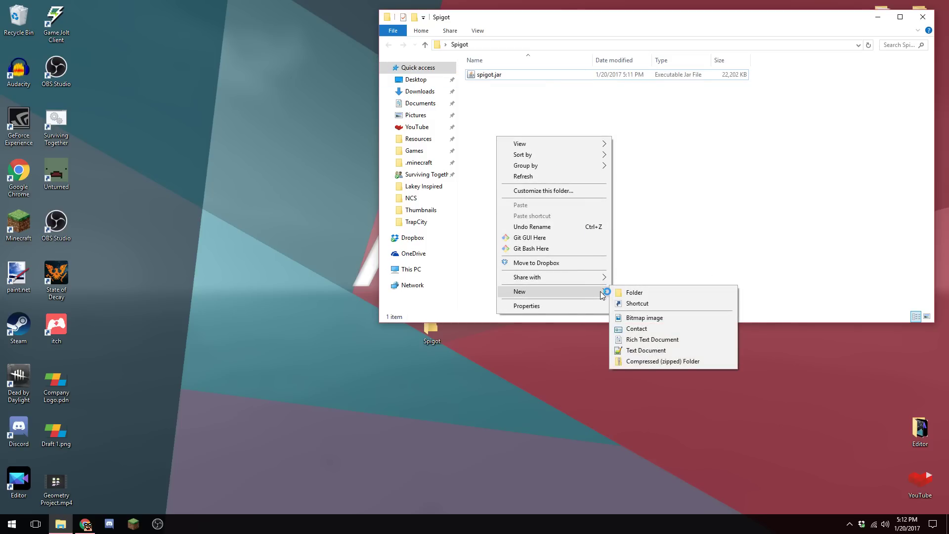
{"action": "left_click", "coordinate": [651, 351]}
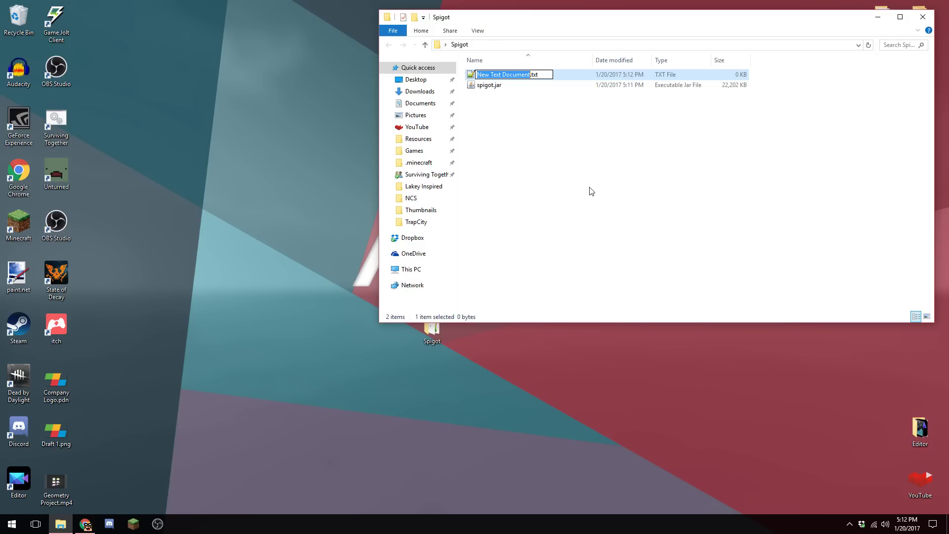
{"action": "type", "text": "start"}
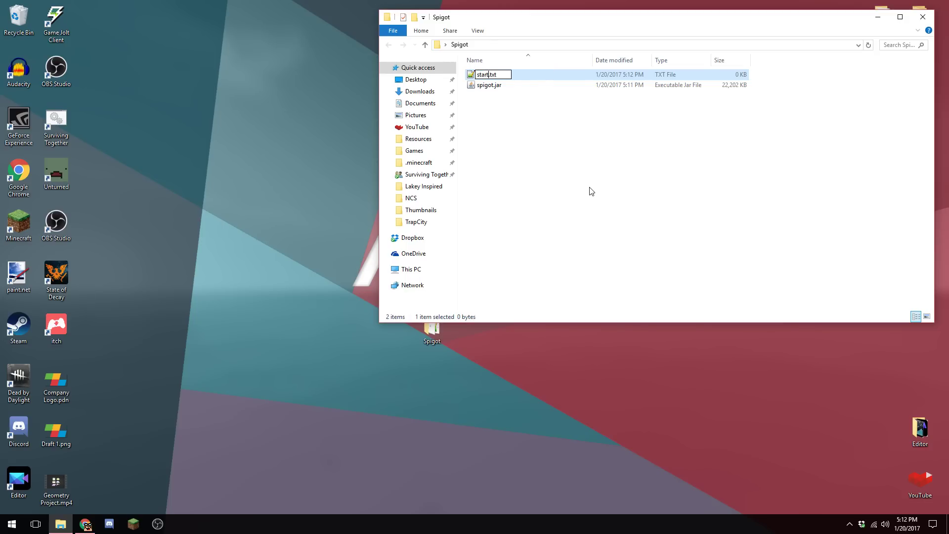
{"action": "key", "text": "Return"}
{"action": "key", "text": "Return"}
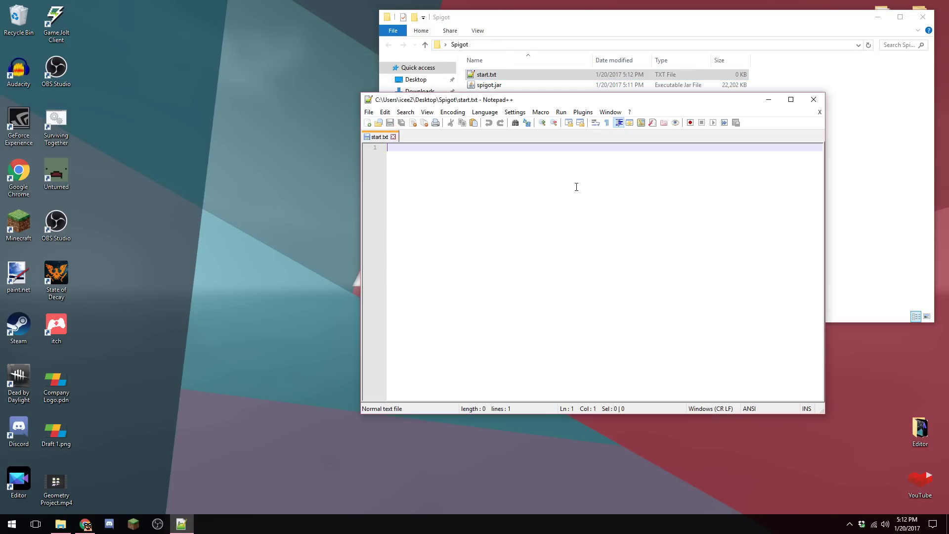
Step: Paste 'java -Xmx1024M -jar spigot.jar -o true', briefly trying 4GB before restoring 1024M
{"action": "type", "text": "java -Xmx1024M -jar spigot.jar -o true"}
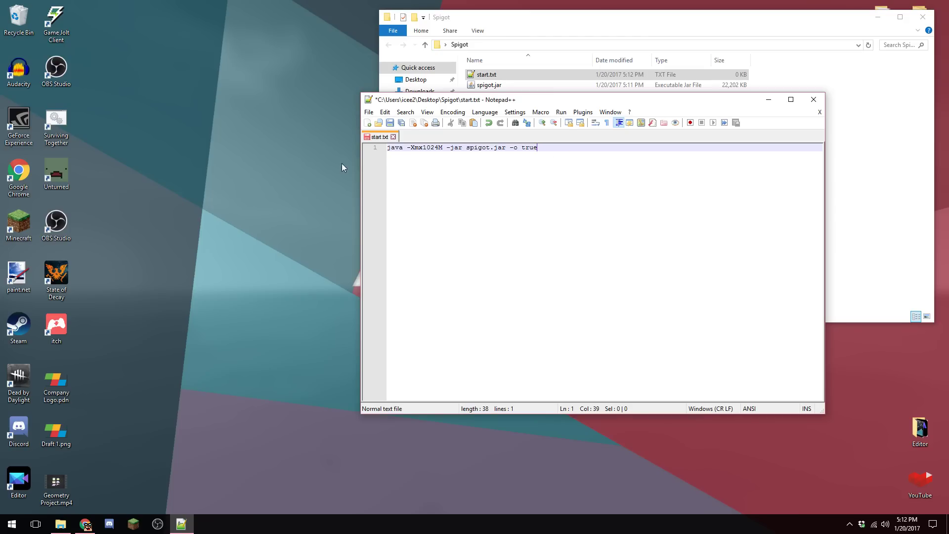
{"action": "left_click_drag", "start_coordinate": [439, 150], "coordinate": [423, 149]}
{"action": "type", "text": "4"}
{"action": "key", "text": "Right"}
{"action": "key", "text": "BackSpace"}
{"action": "type", "text": "GB"}
{"action": "key", "text": "BackSpace"}
{"action": "key", "text": "BackSpace"}
{"action": "key", "text": "BackSpace"}
{"action": "type", "text": "1024M"}
{"action": "left_click", "coordinate": [368, 112]}
Step: Save the file as start.bat in the Spigot folder and close Notepad++
{"action": "left_click", "coordinate": [415, 181]}
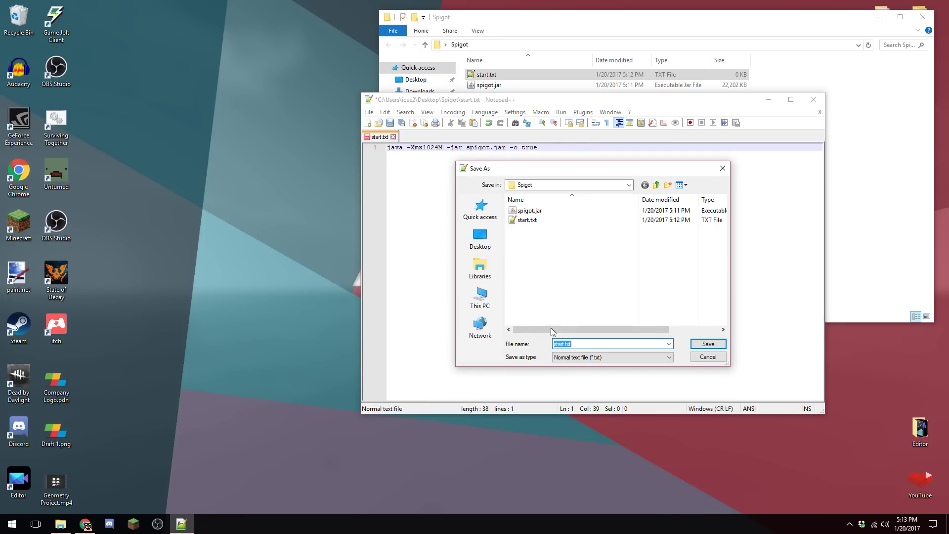
{"action": "left_click", "coordinate": [584, 344]}
{"action": "key", "text": "BackSpace"}
{"action": "key", "text": "BackSpace"}
{"action": "key", "text": "BackSpace"}
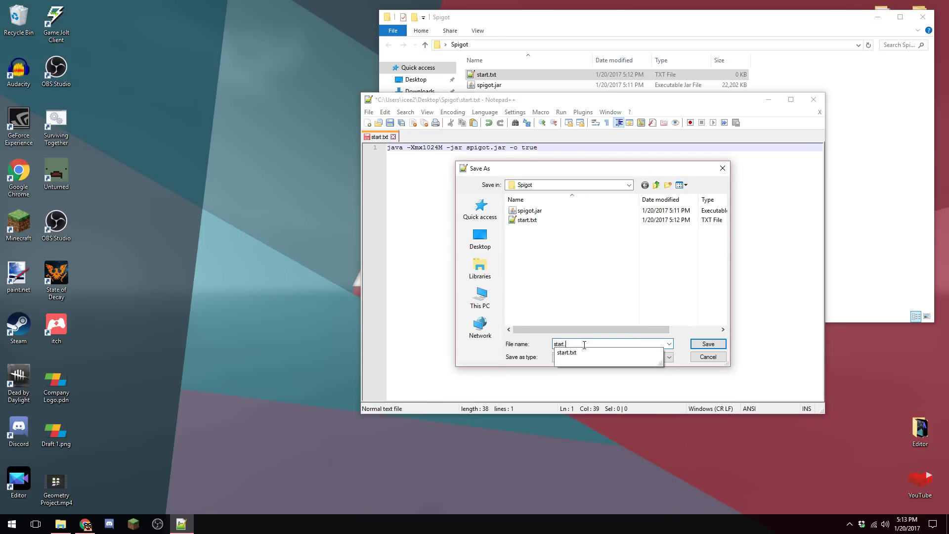
{"action": "type", "text": "bat"}
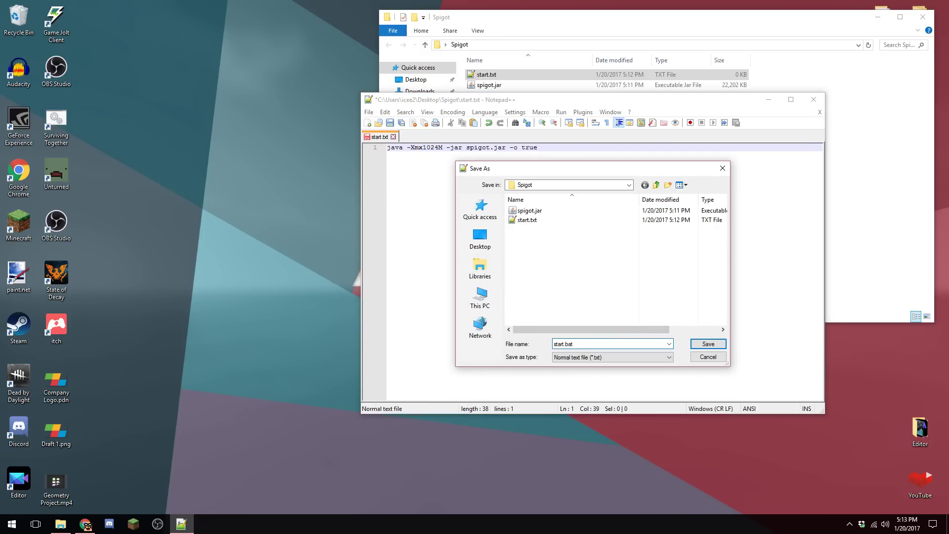
{"action": "left_click", "coordinate": [708, 344]}
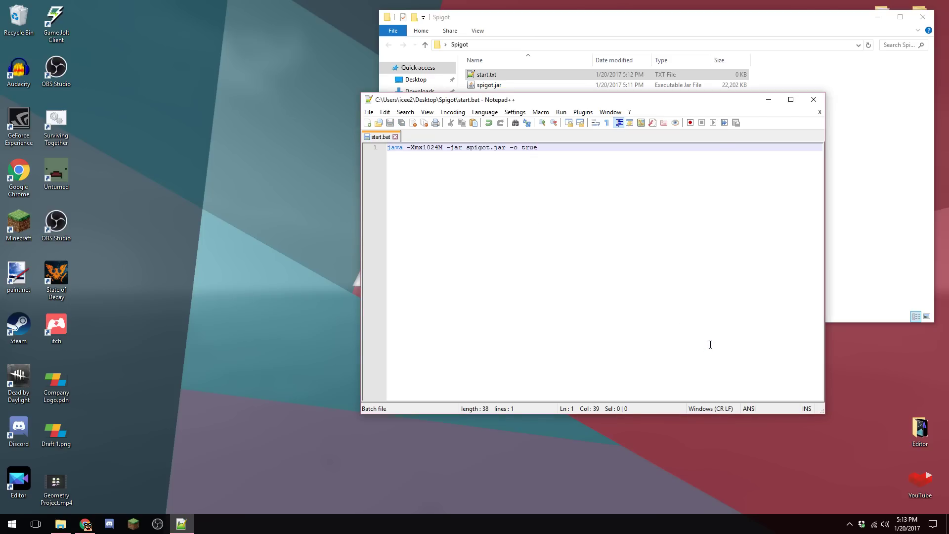
{"action": "left_click", "coordinate": [817, 103]}
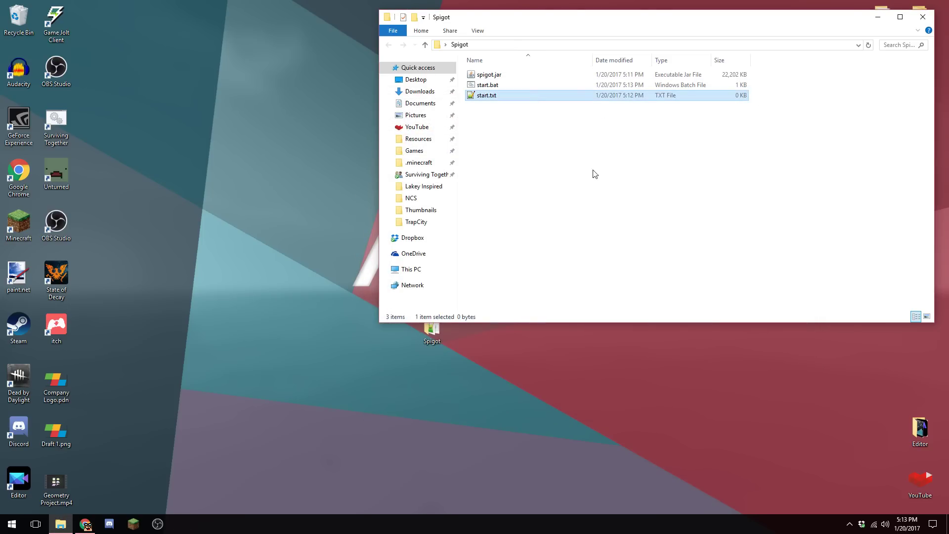
Step: Delete start.txt and run start.bat once to generate logs, eula.txt and server.properties
{"action": "key", "text": "Delete"}
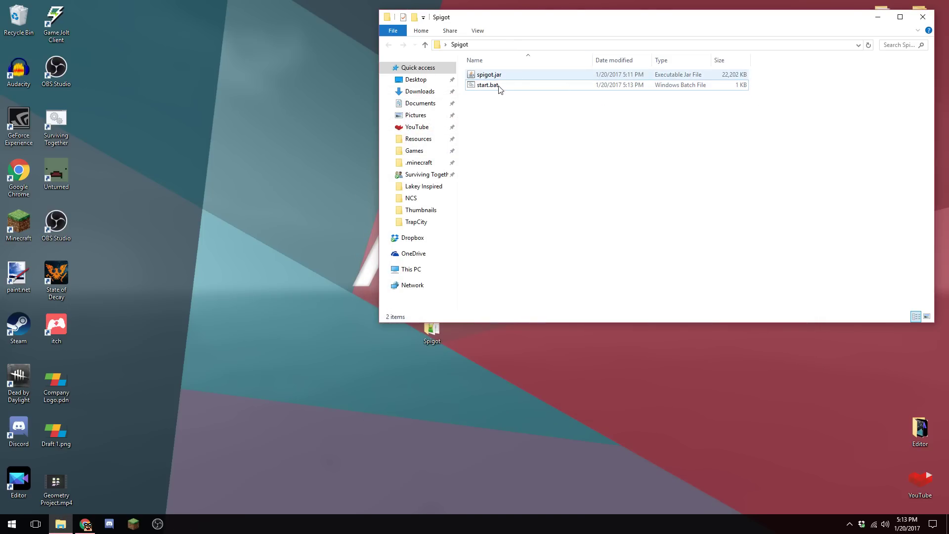
{"action": "double_click", "coordinate": [560, 85]}
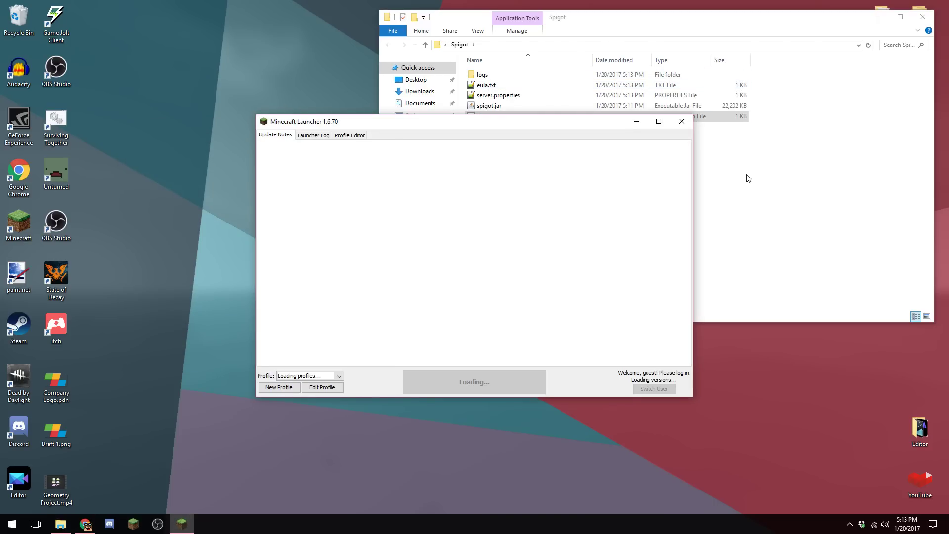
{"action": "left_click", "coordinate": [745, 178]}
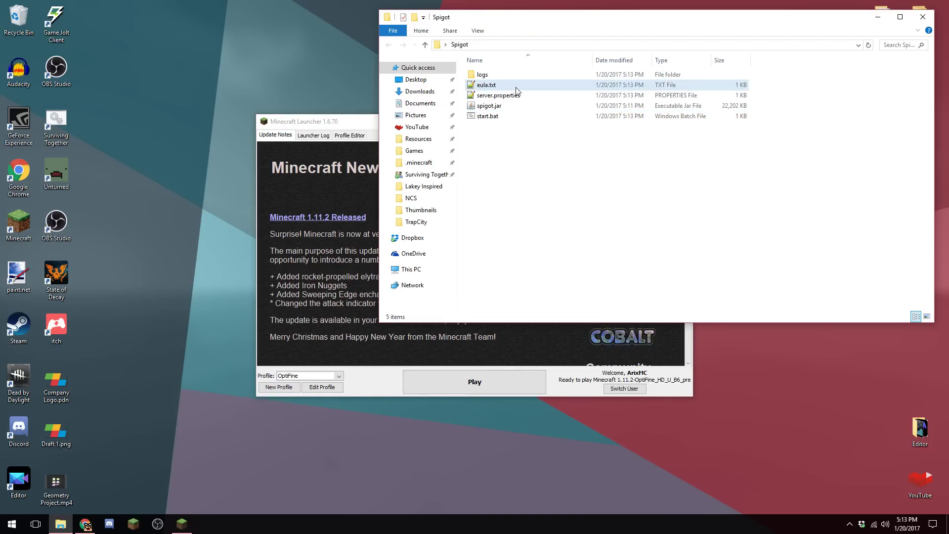
{"action": "double_click", "coordinate": [517, 87]}
Step: Change eula=false to eula=true, save eula.txt, and close Notepad++
{"action": "left_click", "coordinate": [440, 164]}
{"action": "key", "text": "BackSpace"}
{"action": "key", "text": "BackSpace"}
{"action": "key", "text": "BackSpace"}
{"action": "key", "text": "BackSpace"}
{"action": "key", "text": "BackSpace"}
{"action": "type", "text": "true"}
{"action": "key", "text": "ctrl+s"}
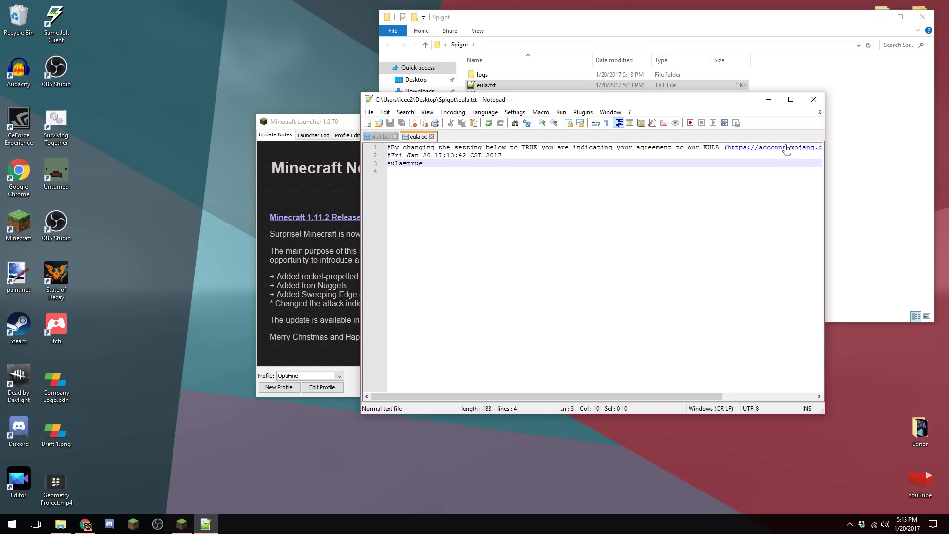
{"action": "key", "text": "ctrl+w"}
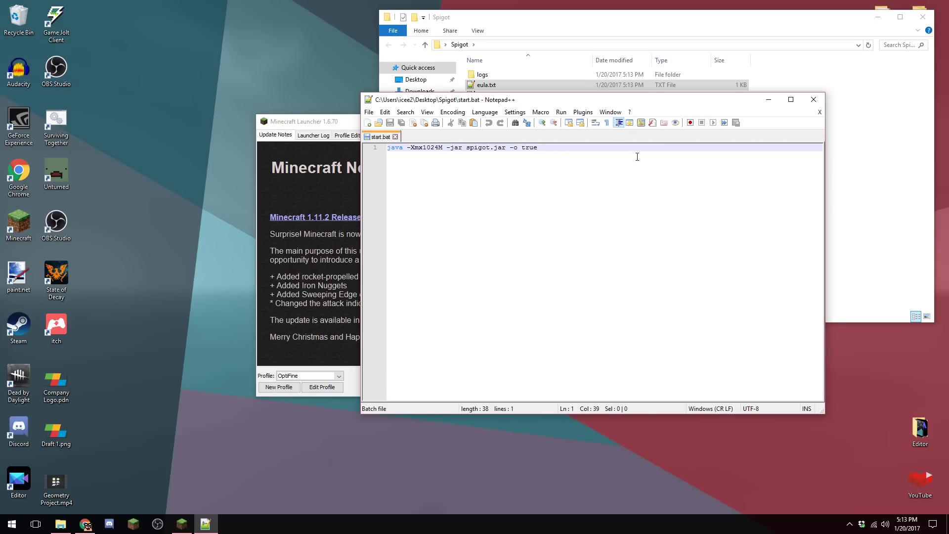
{"action": "left_click", "coordinate": [814, 99]}
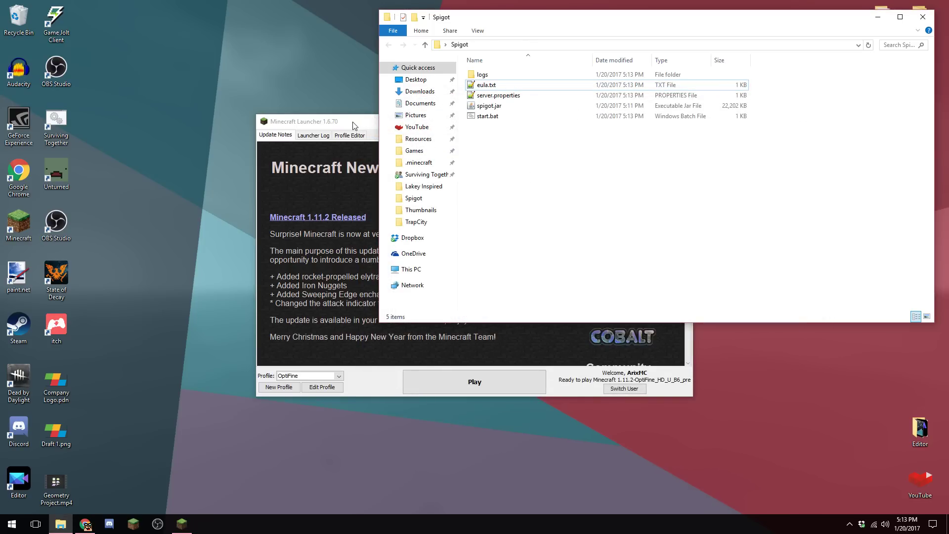
Step: Launch Minecraft 1.11.2 from the launcher and start the Spigot server with start.bat
{"action": "key", "text": "alt+Tab"}
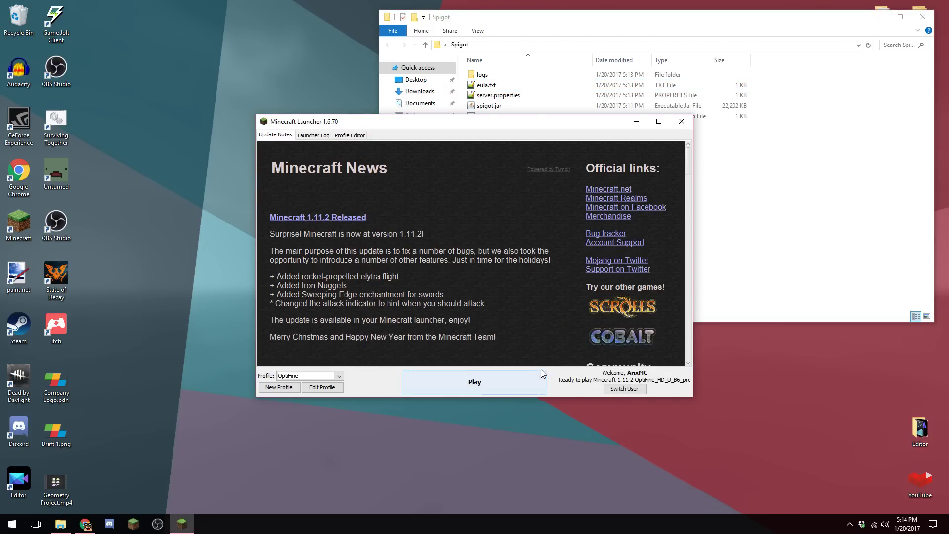
{"action": "left_click", "coordinate": [506, 381]}
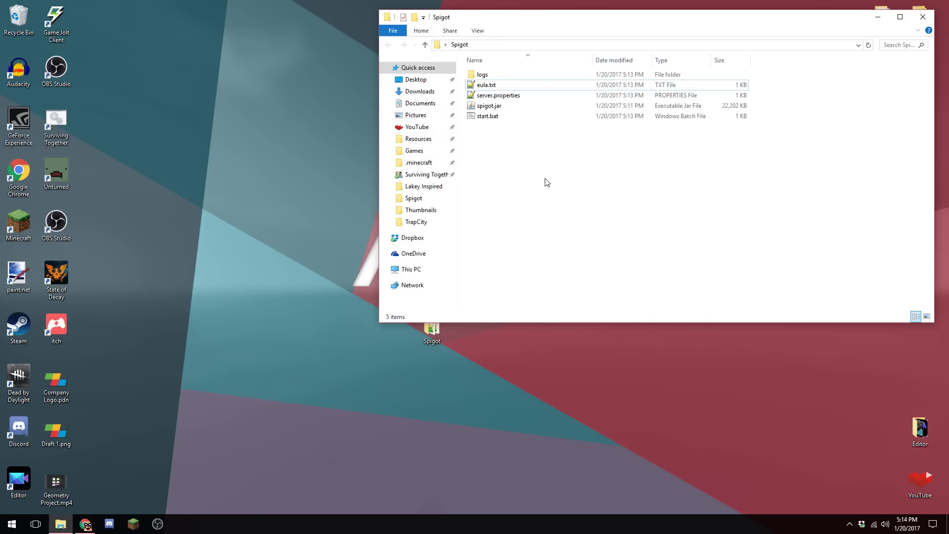
{"action": "double_click", "coordinate": [524, 116]}
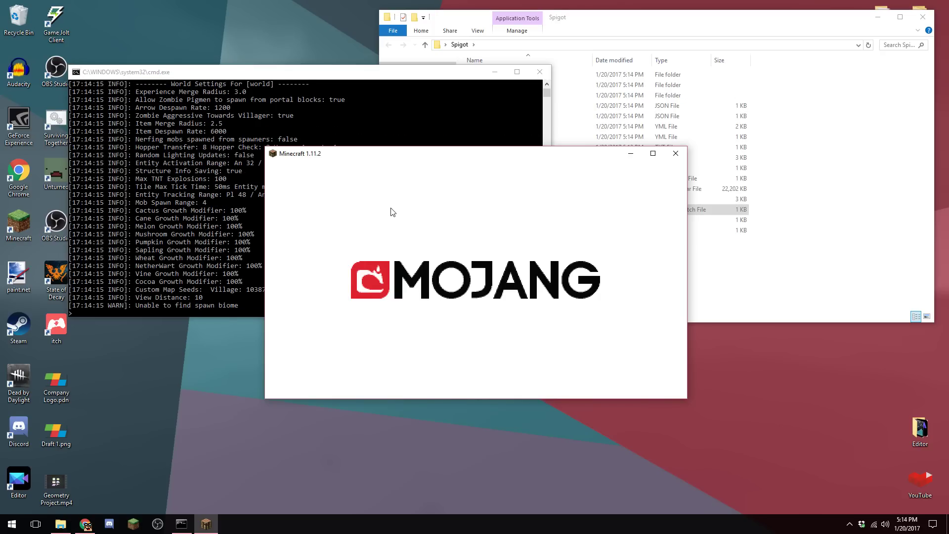
Step: Check the server console's spawn-area progress, then maximize the Minecraft window
{"action": "left_click", "coordinate": [383, 68]}
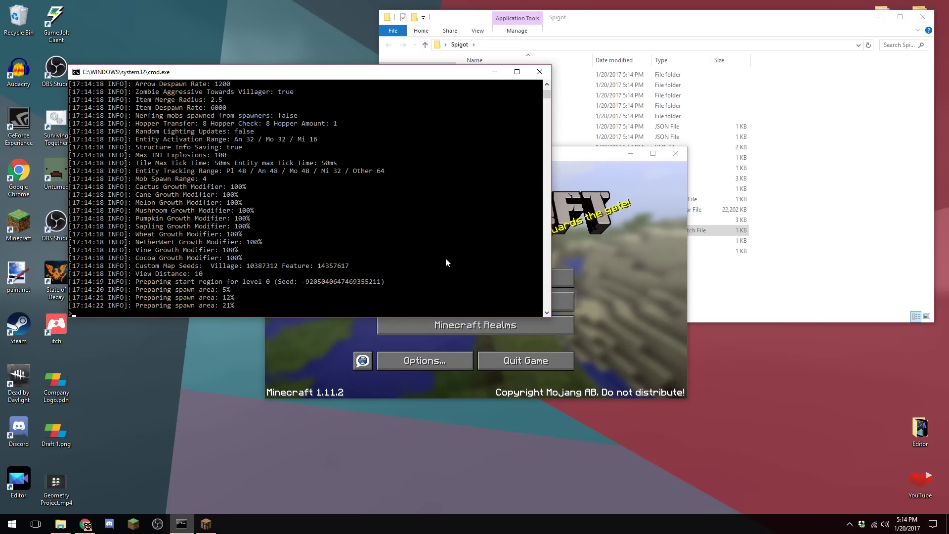
{"action": "left_click", "coordinate": [592, 259]}
{"action": "key", "text": "super+Up"}
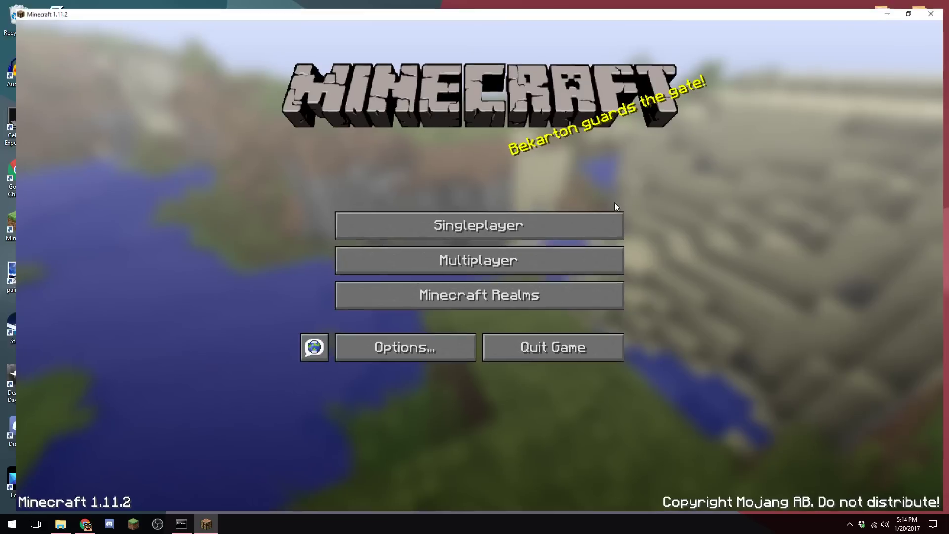
Step: Refresh the multiplayer list until Surviving Together shows online at 0/20, then select it
{"action": "left_click", "coordinate": [556, 261]}
{"action": "left_click", "coordinate": [569, 498]}
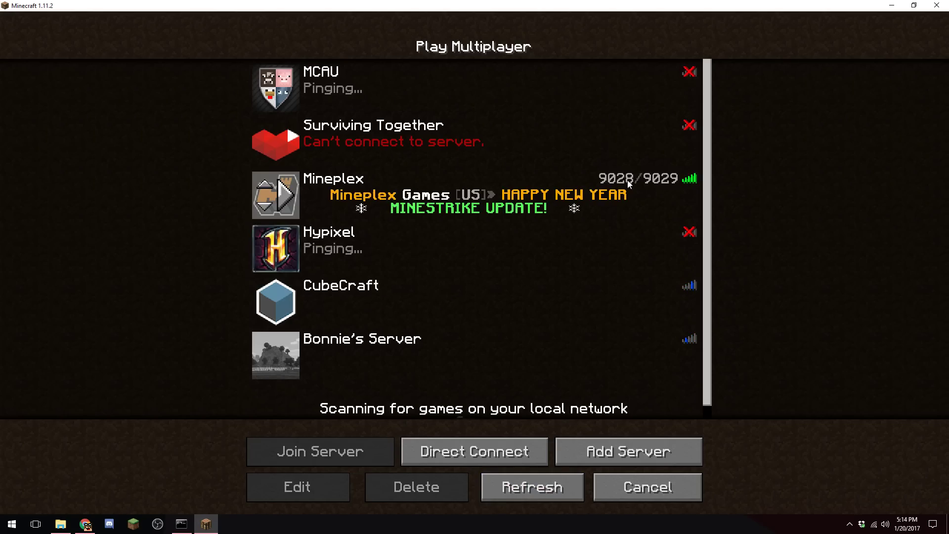
{"action": "left_click", "coordinate": [566, 492]}
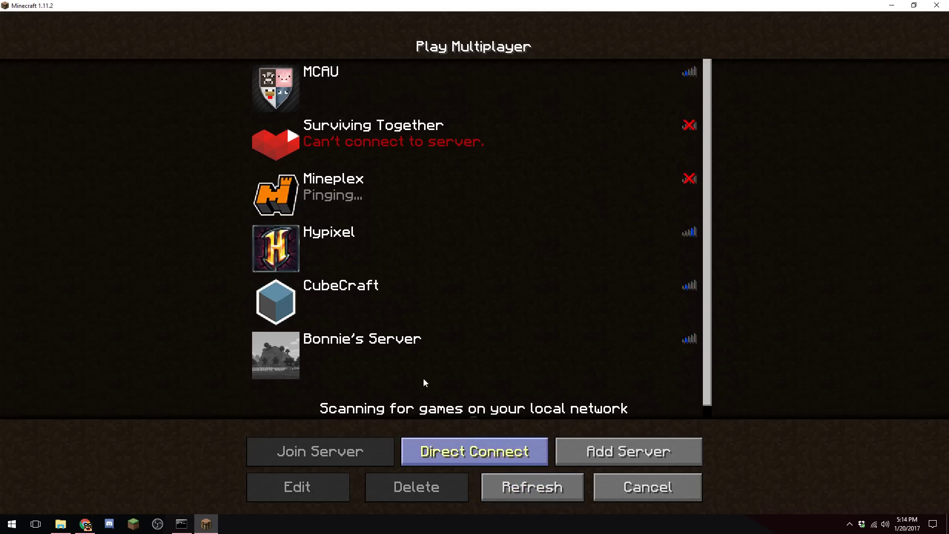
{"action": "left_click", "coordinate": [562, 488]}
{"action": "left_click", "coordinate": [181, 524]}
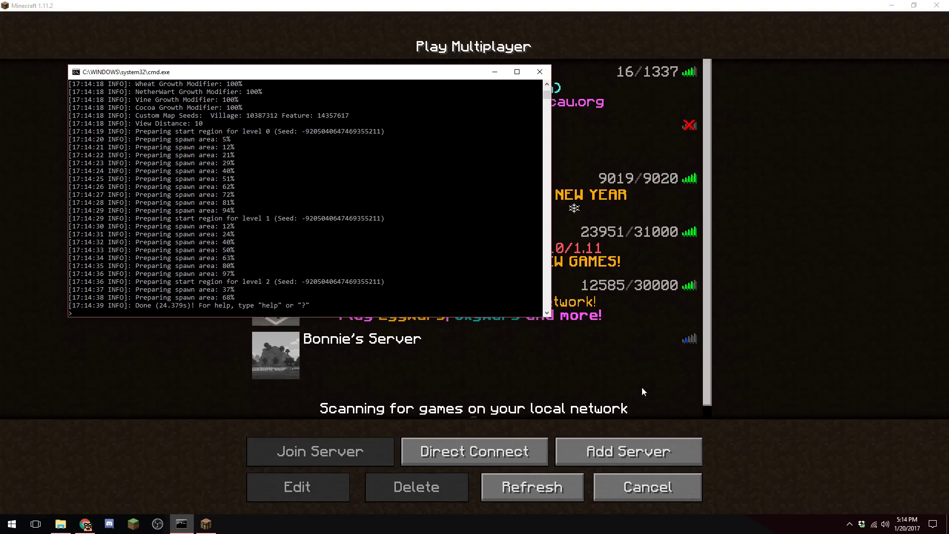
{"action": "left_click", "coordinate": [564, 492]}
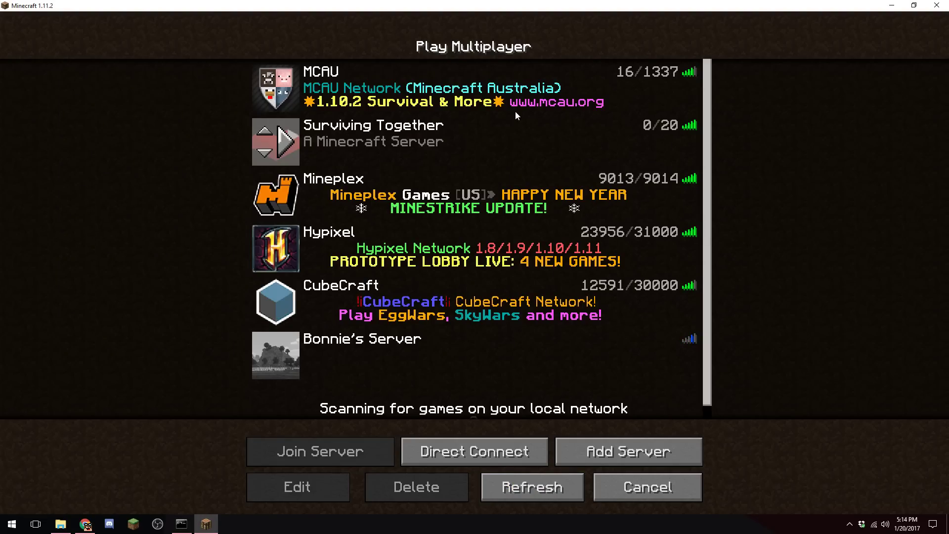
{"action": "left_click", "coordinate": [353, 138]}
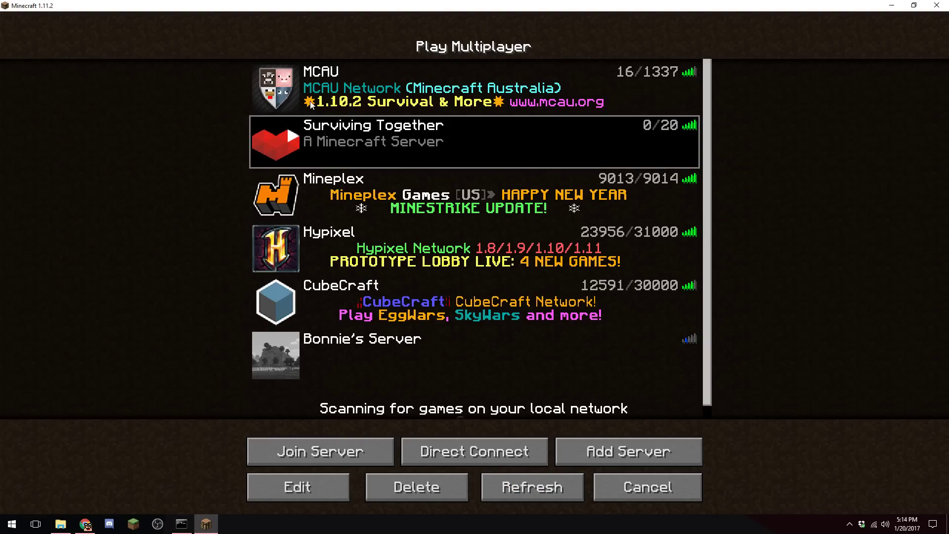
Step: Edit the Surviving Together entry and confirm its server address reads localhost
{"action": "left_click", "coordinate": [328, 495]}
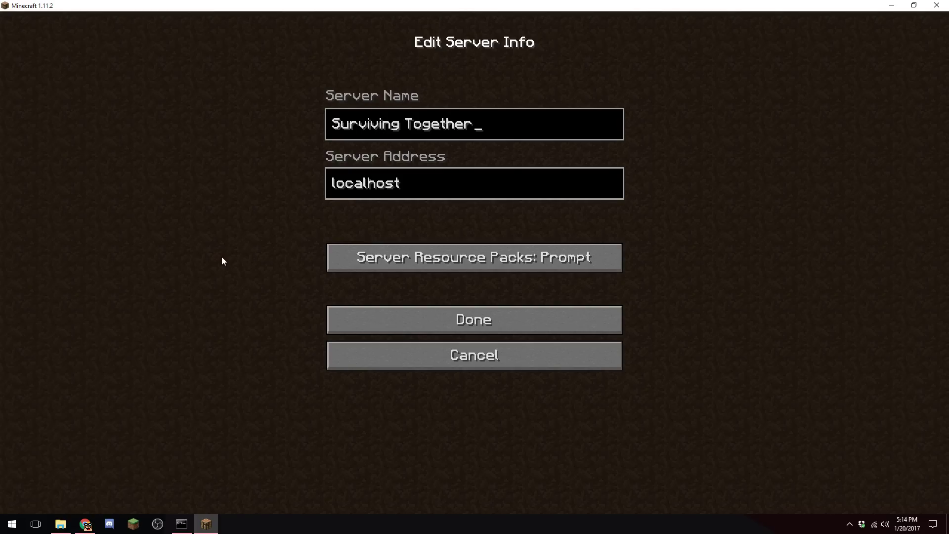
{"action": "left_click", "coordinate": [430, 194]}
{"action": "key", "text": "ctrl+a"}
{"action": "left_click", "coordinate": [428, 196]}
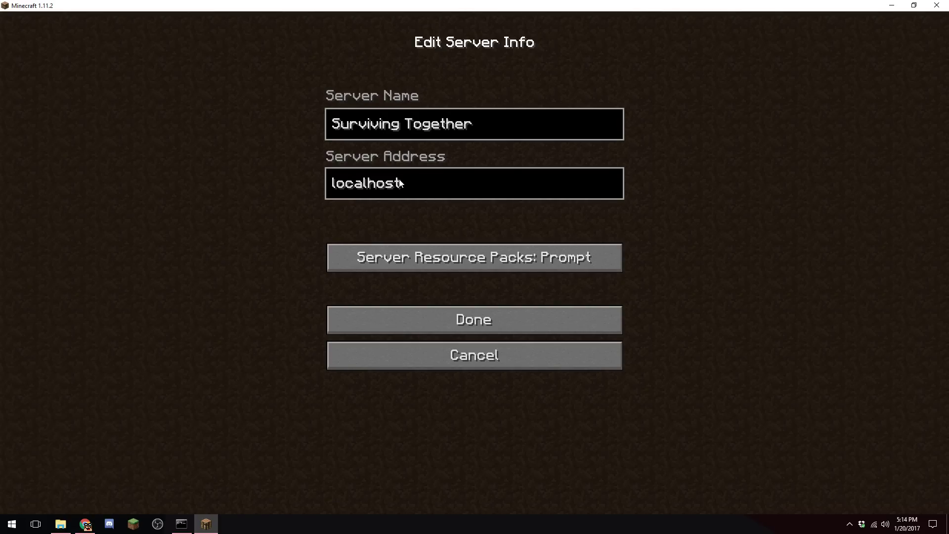